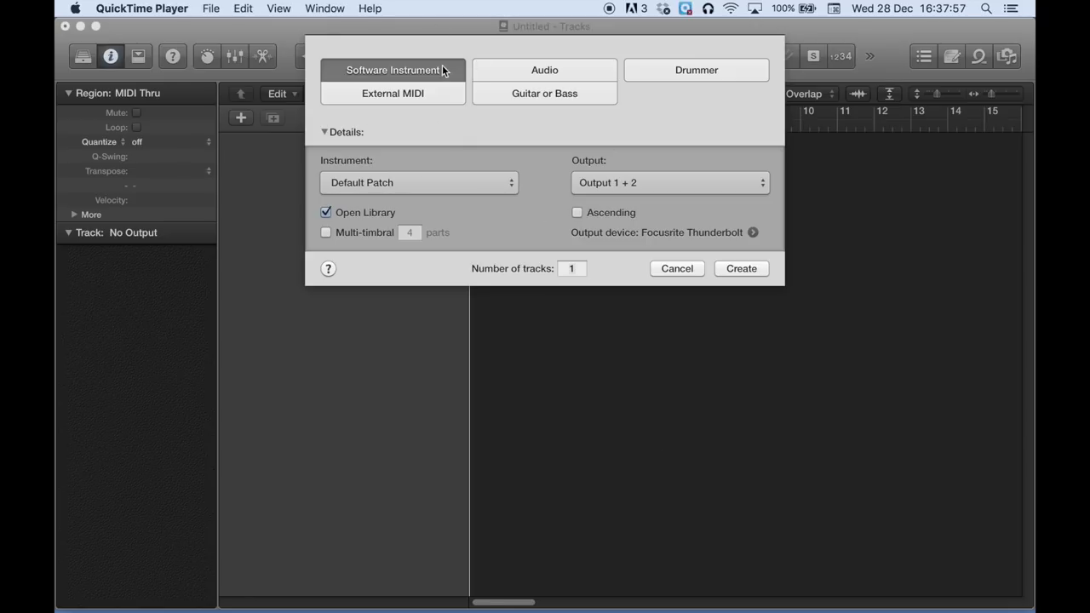
Create one software instrument track and load the SoCal drum kit from the Library's Drum Kit category
{"action": "left_click", "coordinate": [419, 68]}
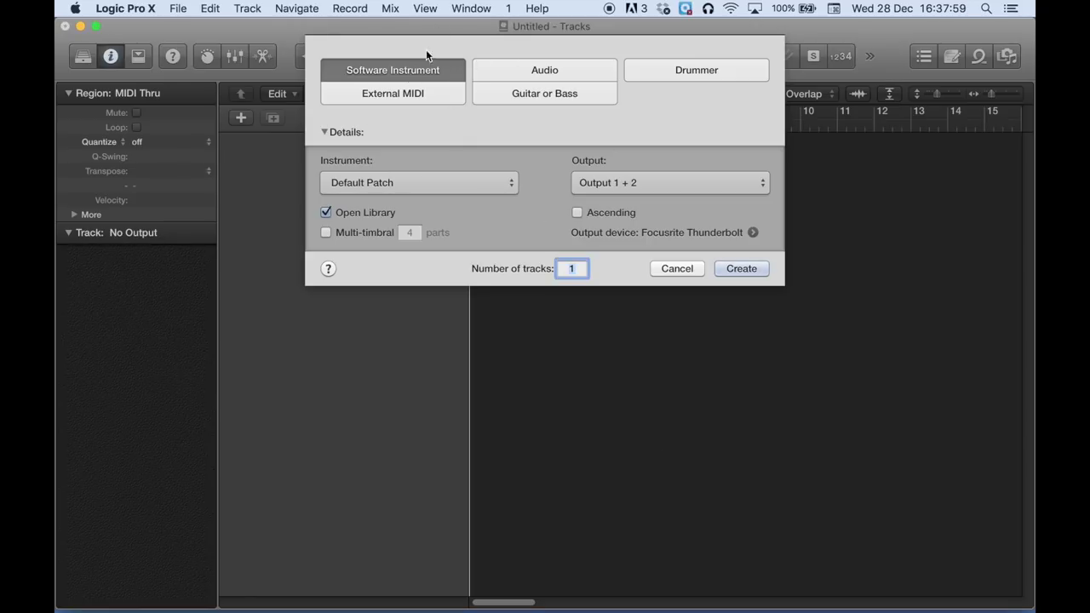
{"action": "left_click", "coordinate": [742, 268]}
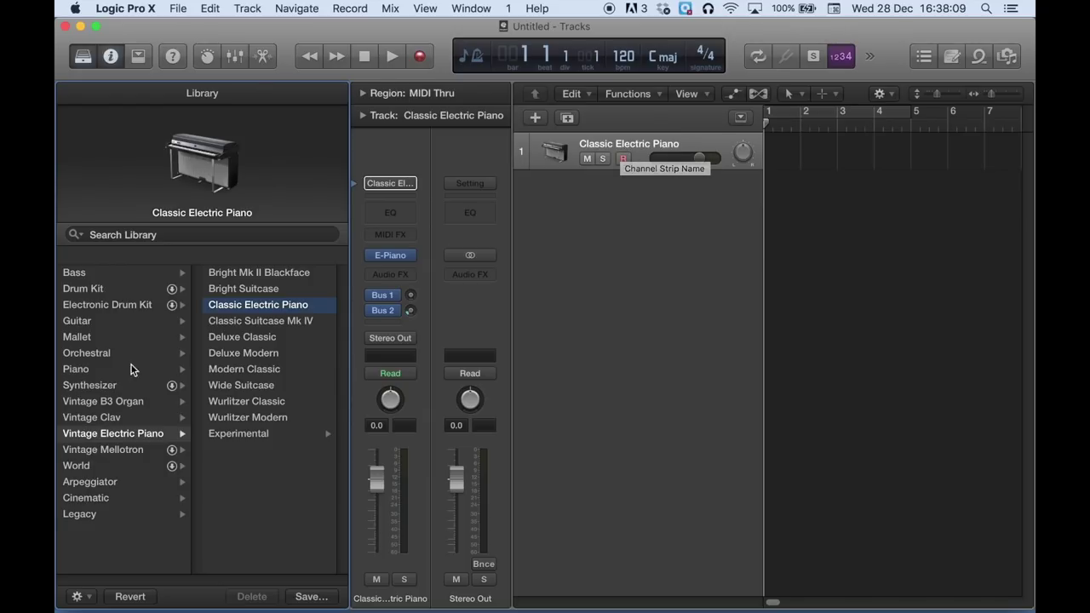
{"action": "left_click", "coordinate": [82, 56]}
{"action": "left_click", "coordinate": [82, 56]}
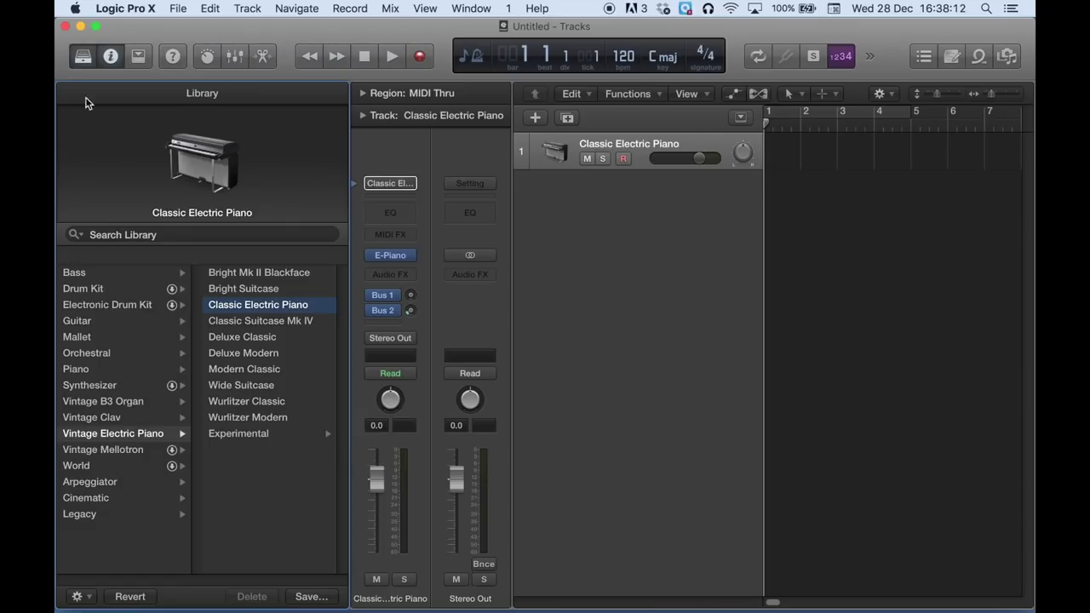
{"action": "left_click", "coordinate": [89, 290]}
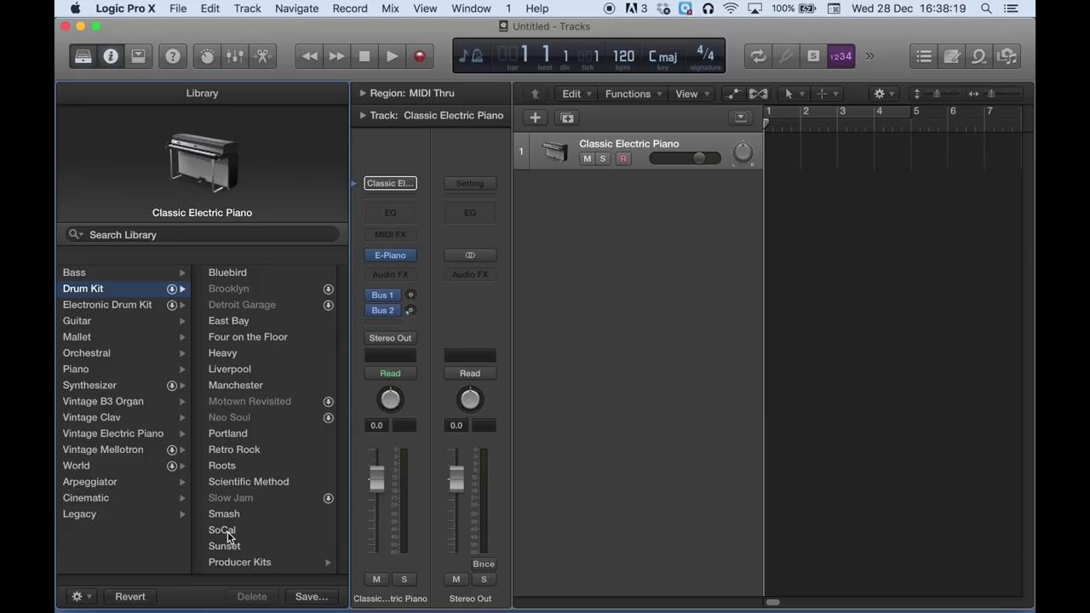
{"action": "left_click", "coordinate": [223, 530]}
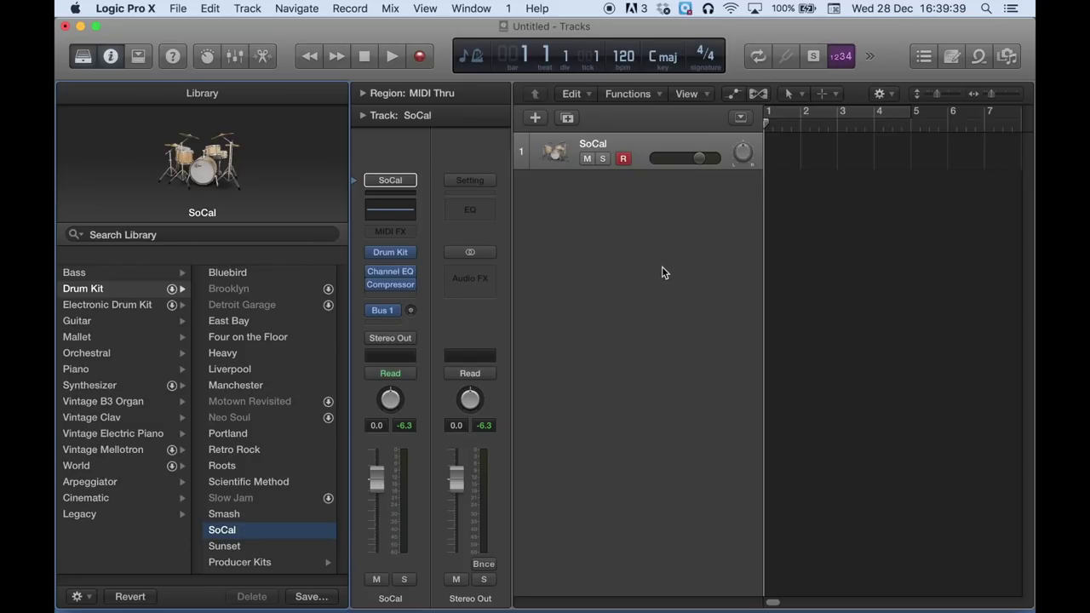
{"action": "left_click", "coordinate": [109, 58]}
Hide the sound library and bring the track Inspector back
{"action": "left_click", "coordinate": [112, 57]}
{"action": "left_click", "coordinate": [111, 57]}
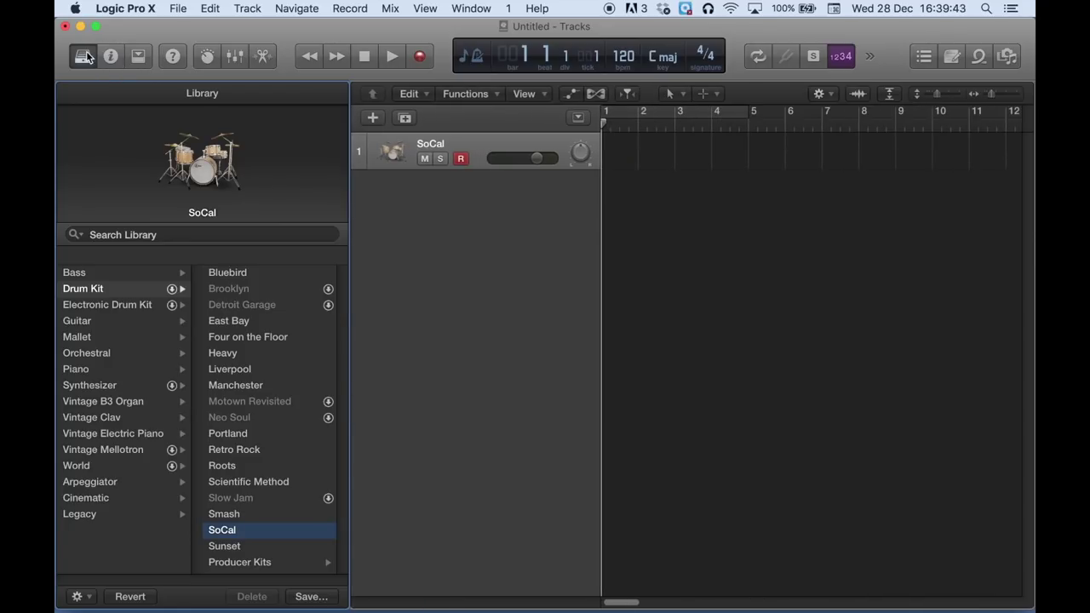
{"action": "key", "text": "y"}
{"action": "left_click", "coordinate": [103, 56]}
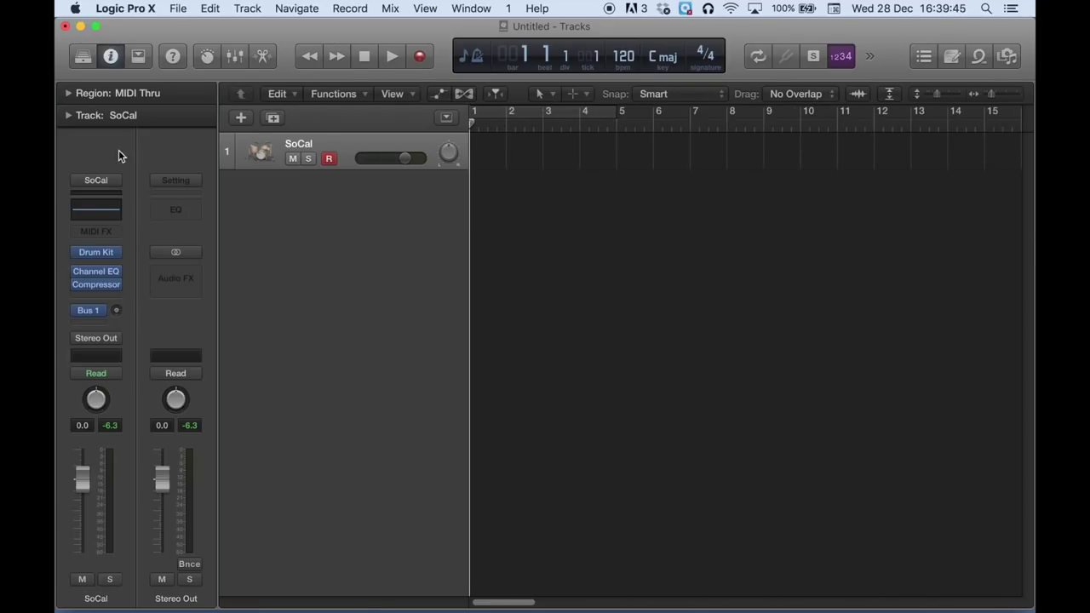
Set the SoCal kit's Drum Kit Designer Input Mapping to V-Drum and close the plugin window
{"action": "left_click", "coordinate": [96, 252]}
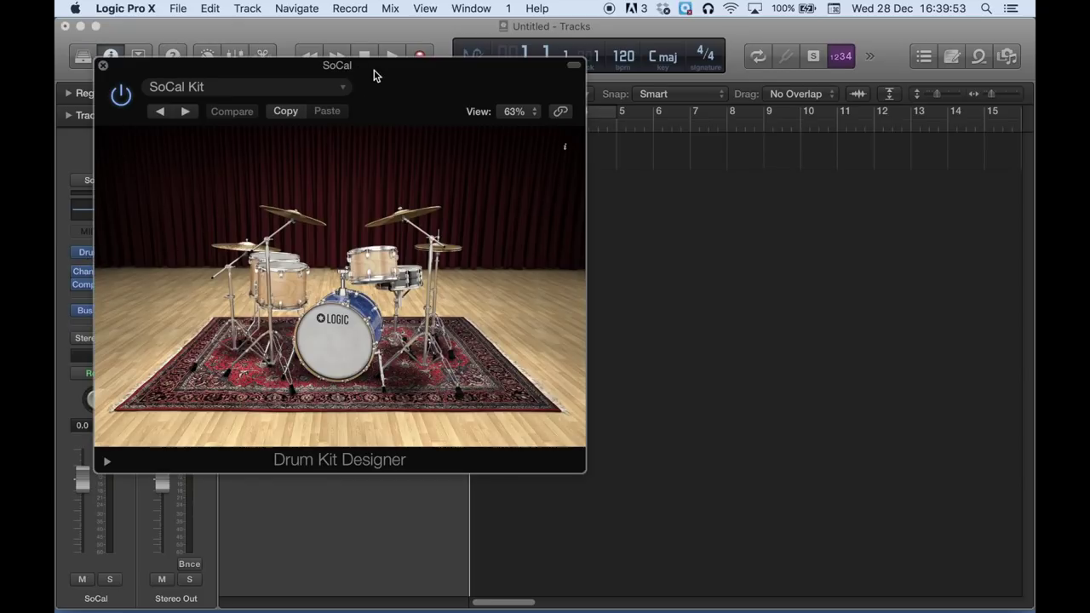
{"action": "left_click_drag", "start_coordinate": [373, 68], "coordinate": [441, 30]}
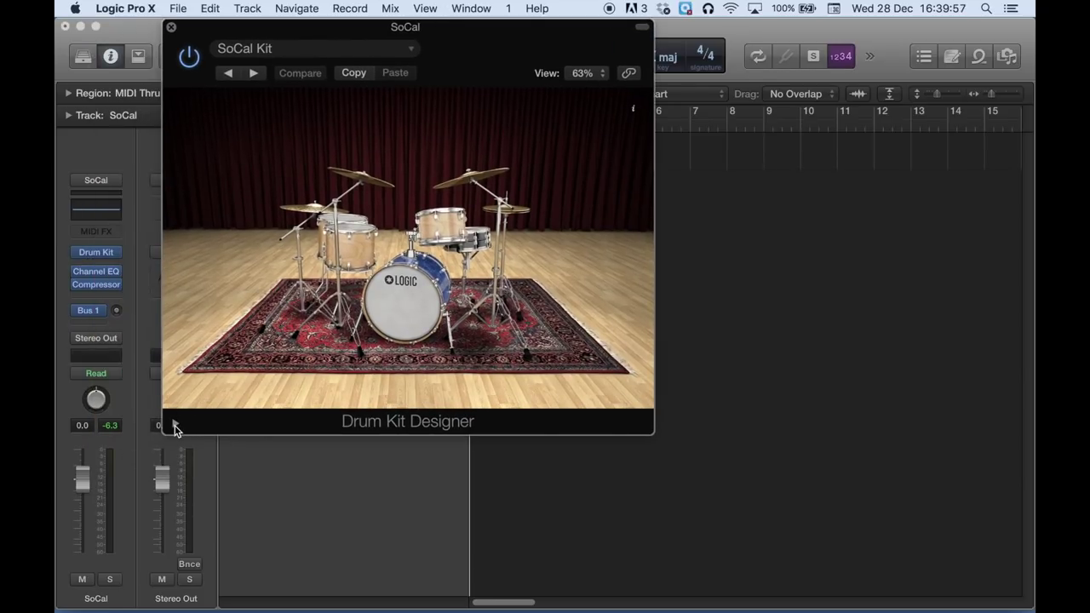
{"action": "left_click", "coordinate": [174, 426]}
{"action": "left_click", "coordinate": [340, 444]}
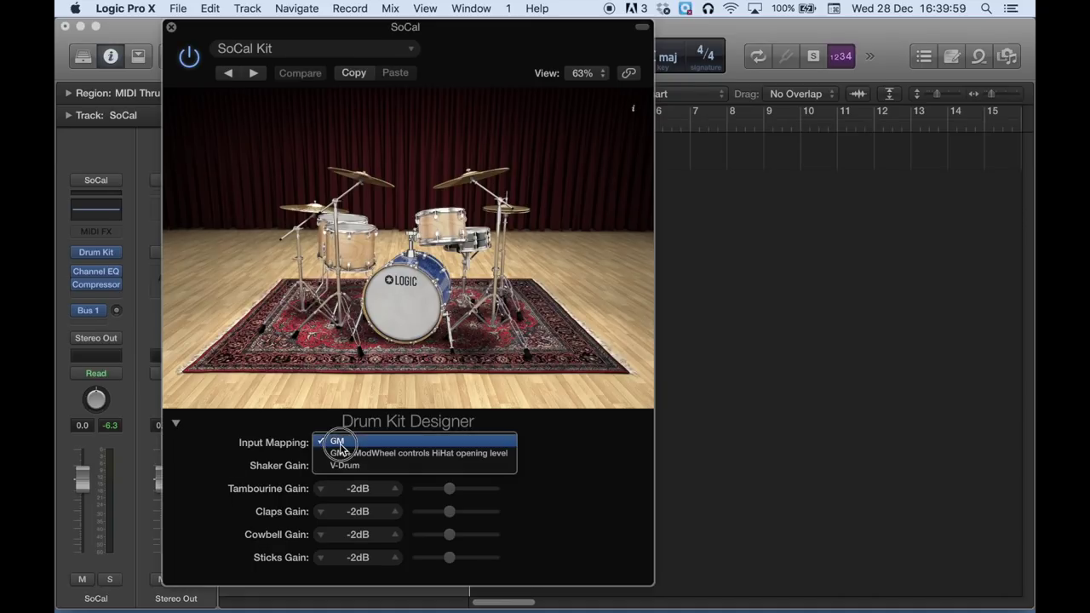
{"action": "left_click", "coordinate": [291, 442]}
{"action": "left_click", "coordinate": [326, 443]}
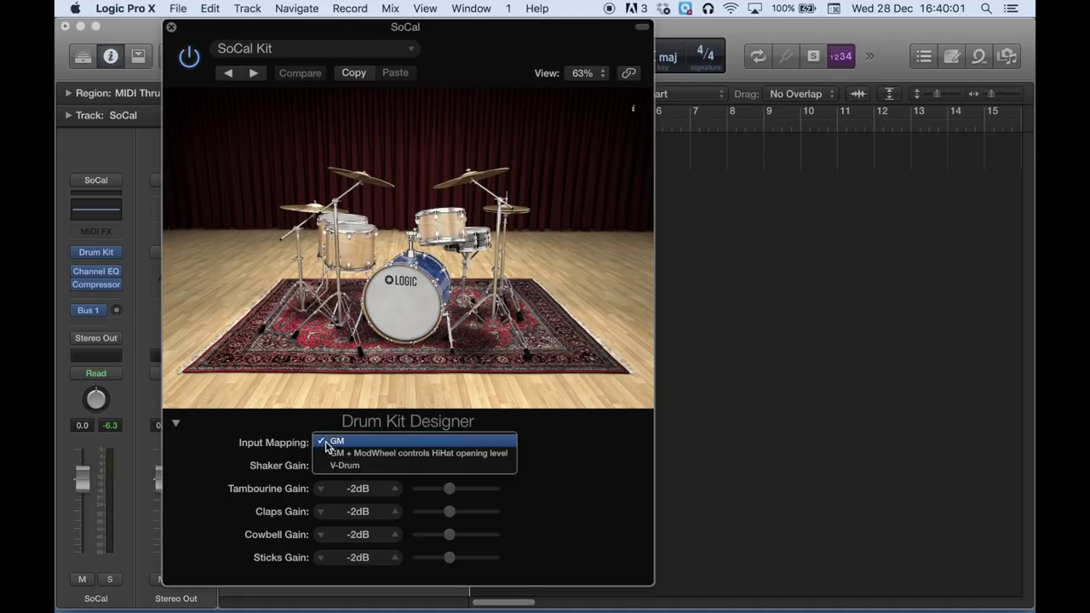
{"action": "left_click", "coordinate": [348, 464]}
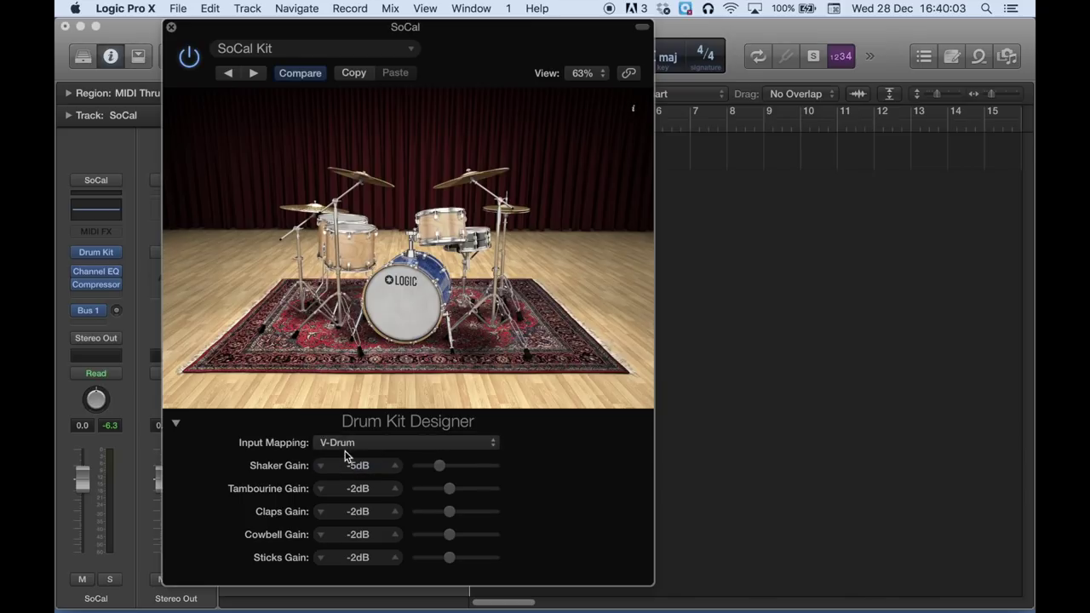
{"action": "left_click", "coordinate": [171, 29]}
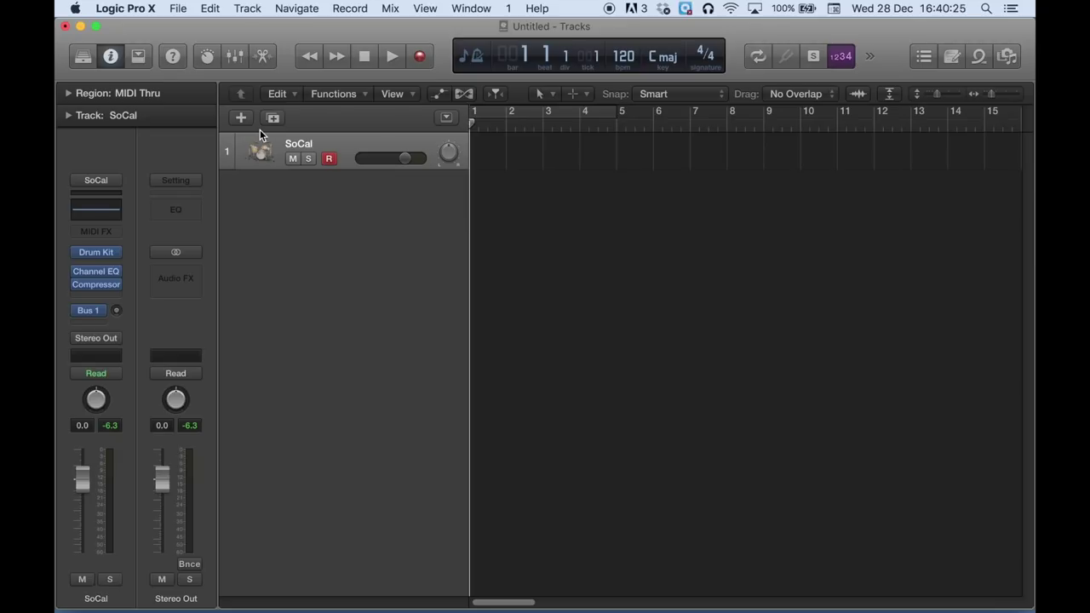
Select the SoCal track and record-enable it with its R button
{"action": "left_click", "coordinate": [333, 145]}
{"action": "left_click", "coordinate": [328, 160]}
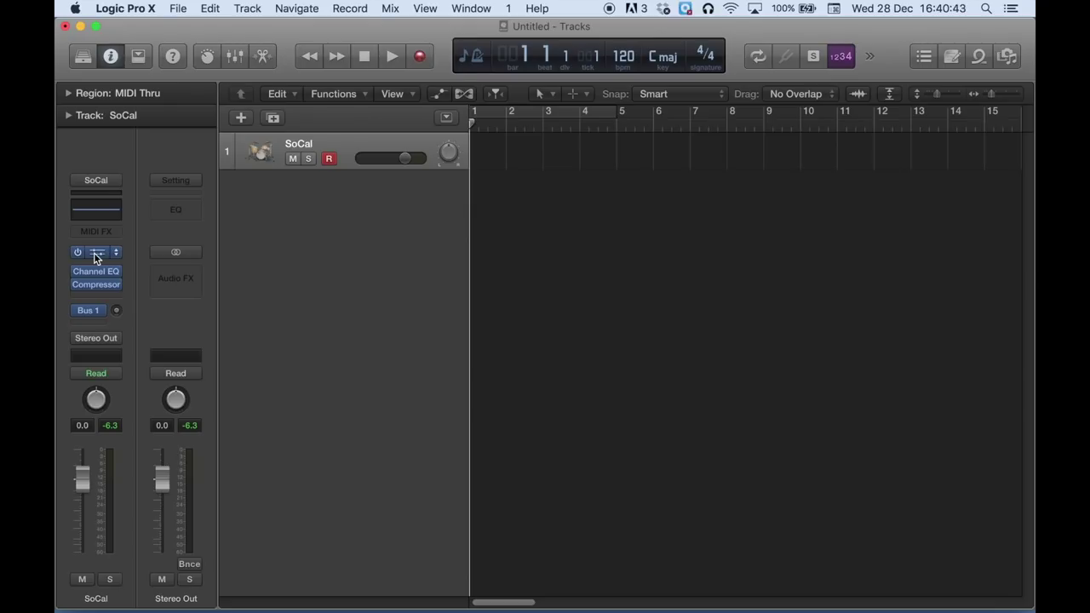
Audition a tom in the SoCal Drum Kit Designer, check its Tune and Gain, then close the plugin
{"action": "left_click", "coordinate": [96, 252]}
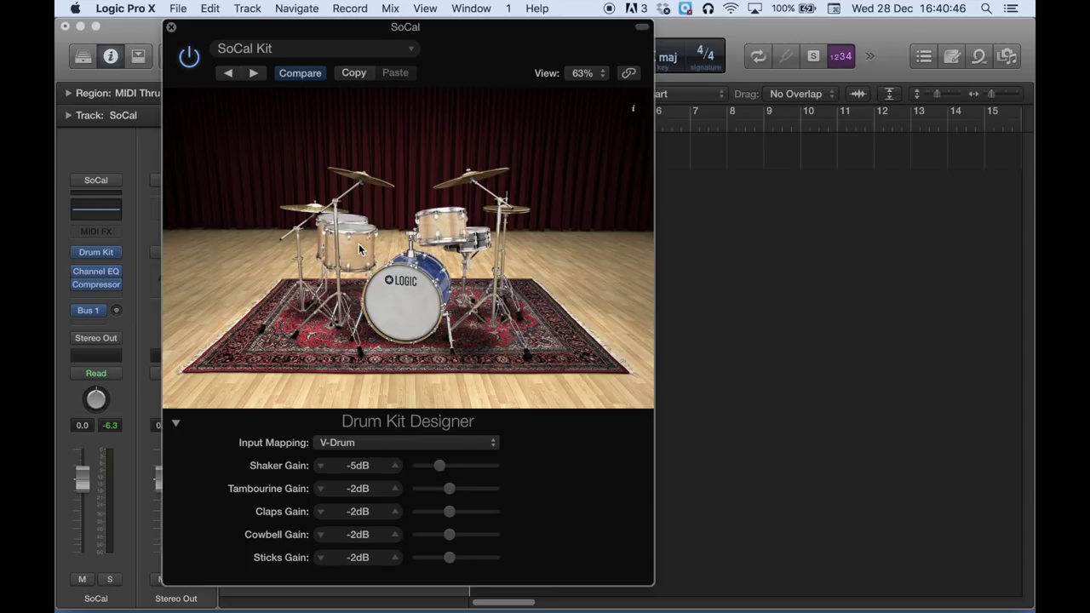
{"action": "left_click", "coordinate": [358, 243]}
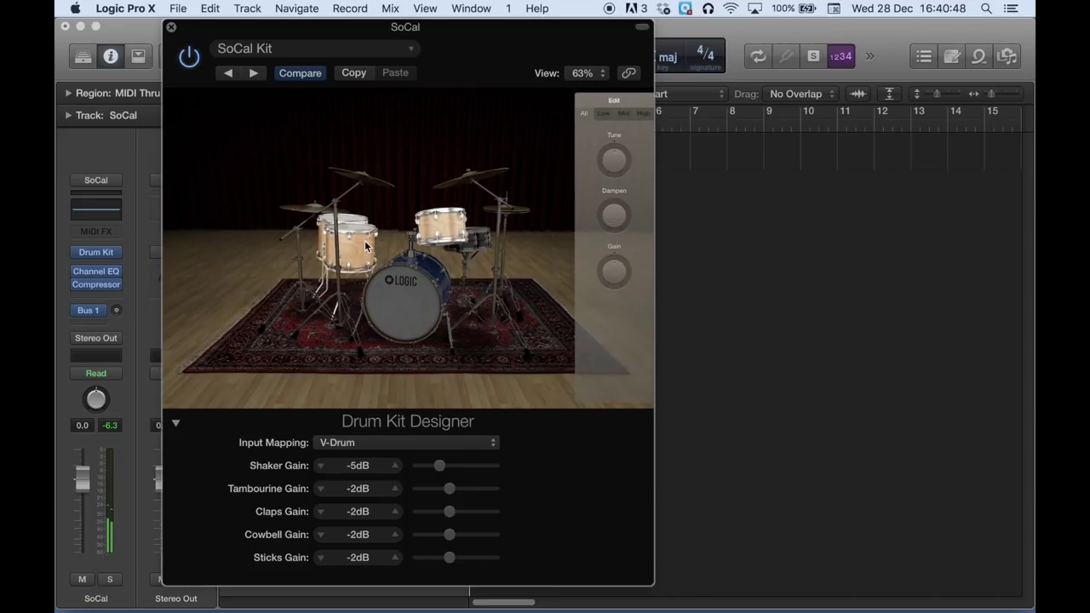
{"action": "mouse_move", "coordinate": [619, 160]}
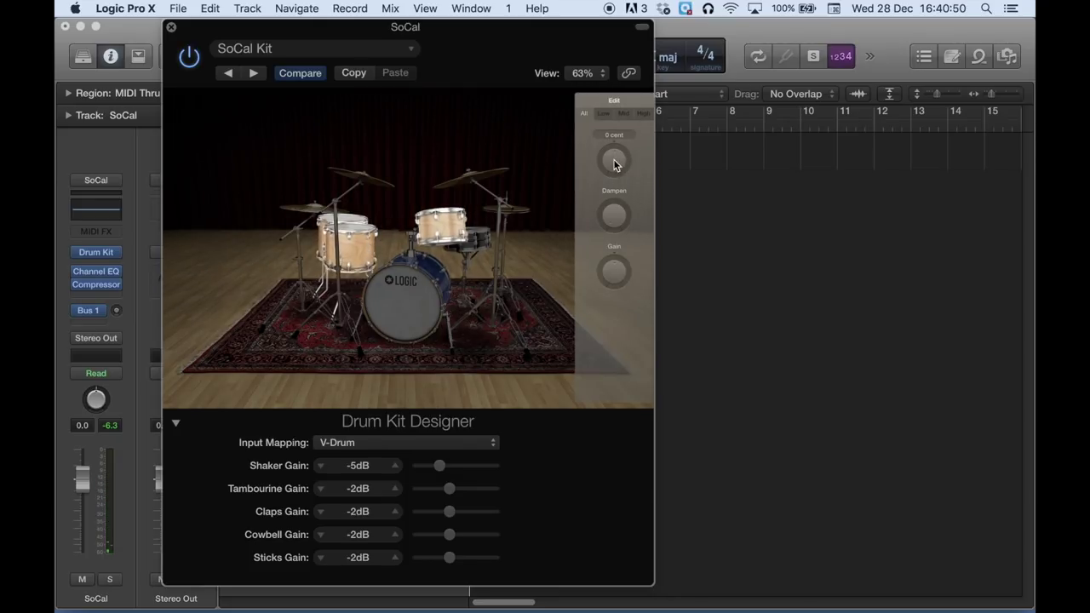
{"action": "mouse_move", "coordinate": [609, 278]}
{"action": "left_click", "coordinate": [171, 28]}
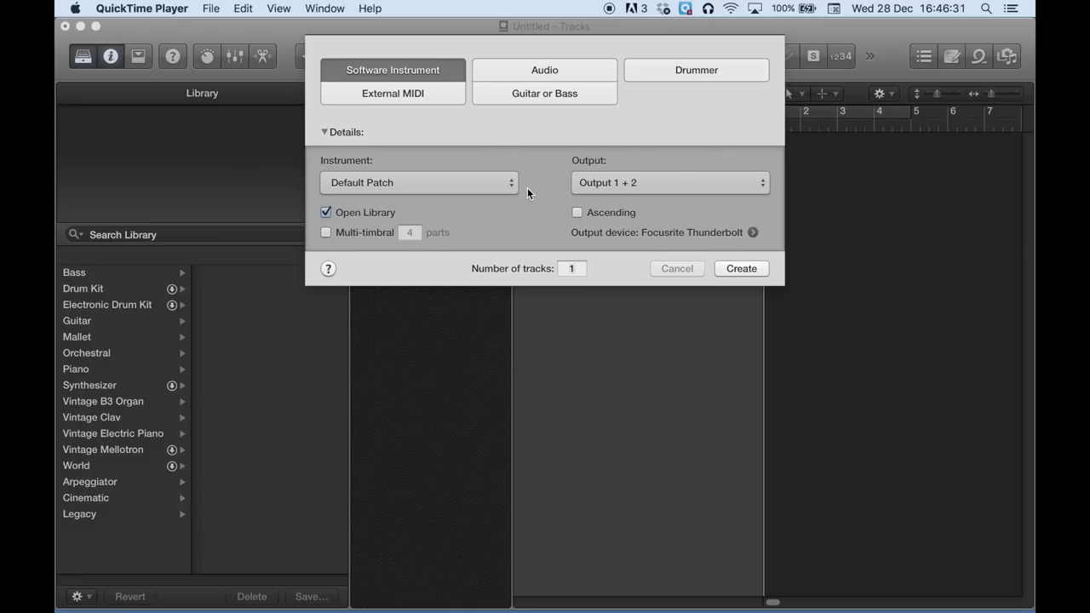
Create a software instrument track and load the SoCal+ kit from Drum Kit > Producer Kits
{"action": "left_click", "coordinate": [372, 75]}
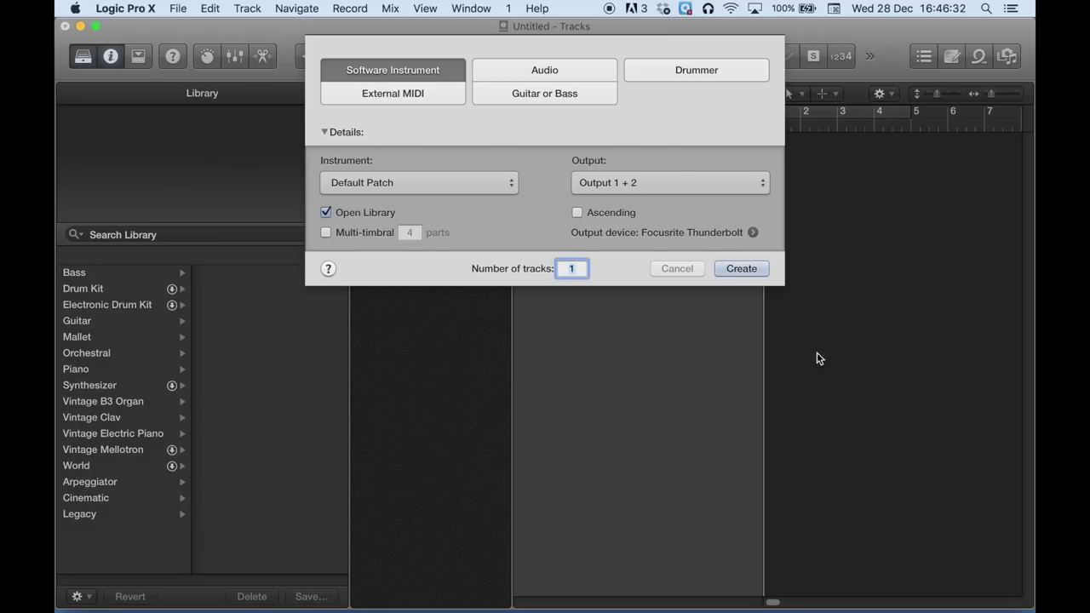
{"action": "left_click", "coordinate": [740, 268]}
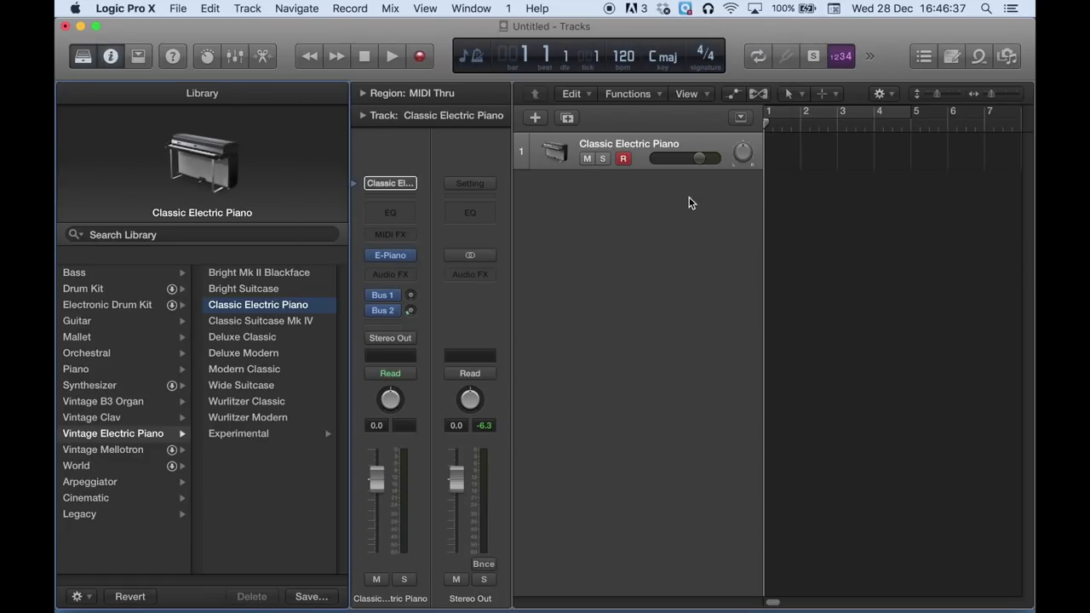
{"action": "mouse_move", "coordinate": [390, 312]}
{"action": "left_click", "coordinate": [88, 294]}
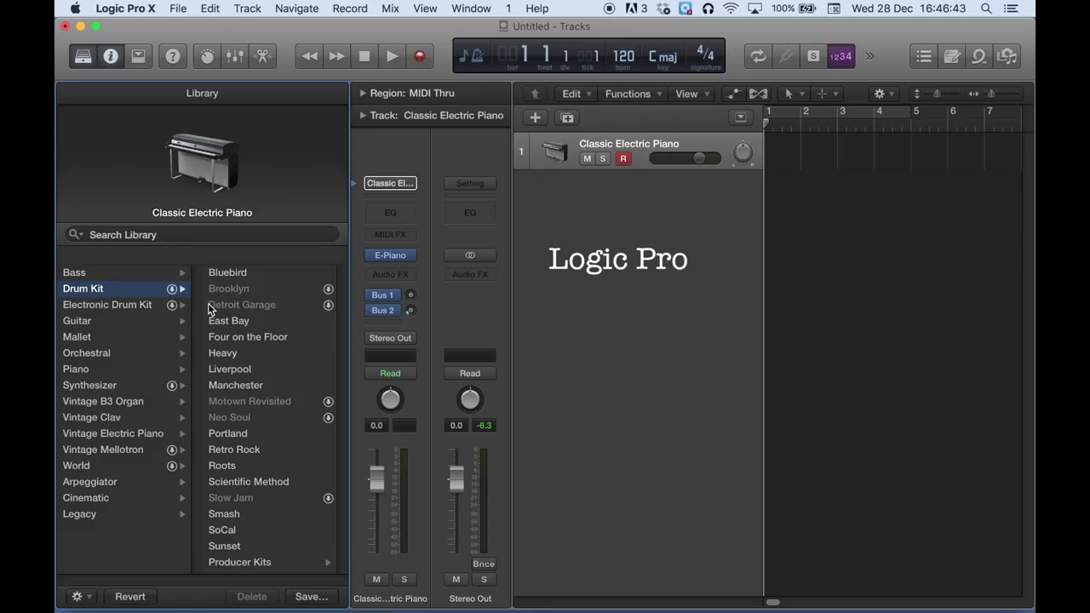
{"action": "left_click", "coordinate": [240, 563]}
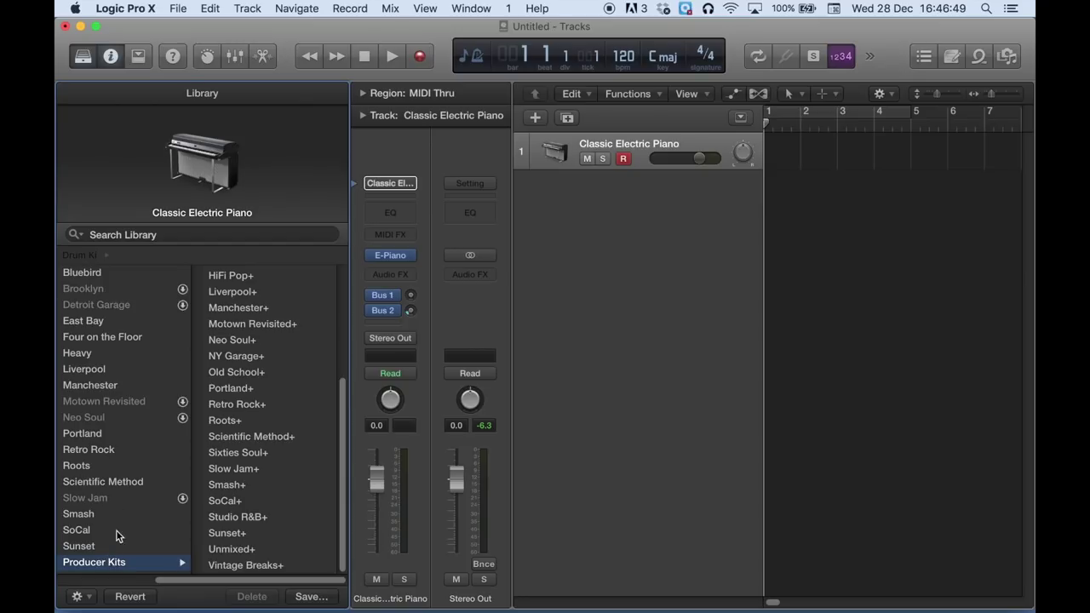
{"action": "scroll", "coordinate": [154, 540], "scroll_direction": "left", "scroll_amount": 3}
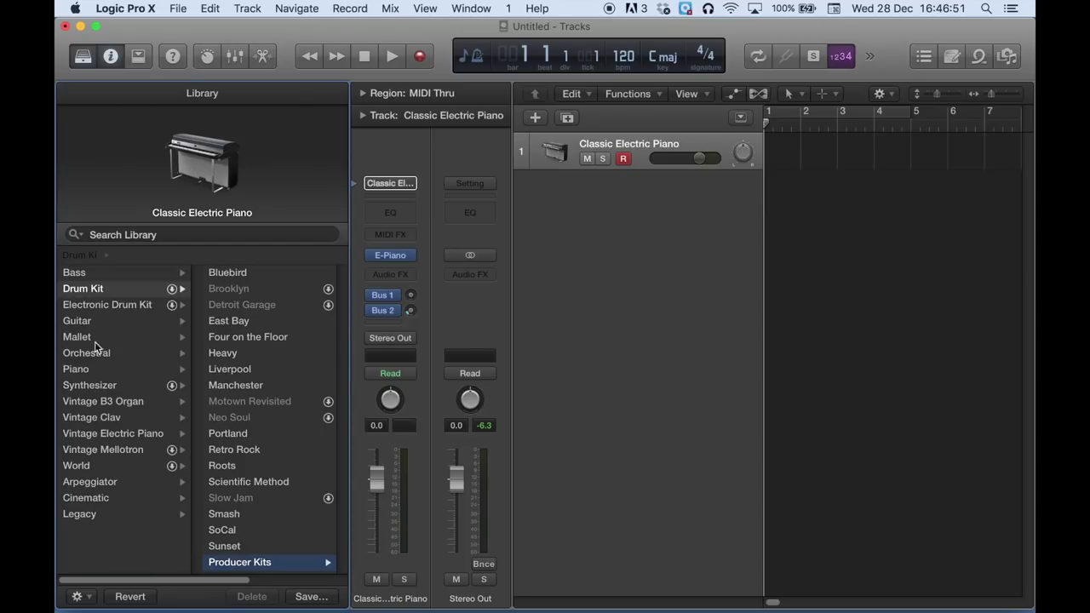
{"action": "left_click", "coordinate": [100, 291]}
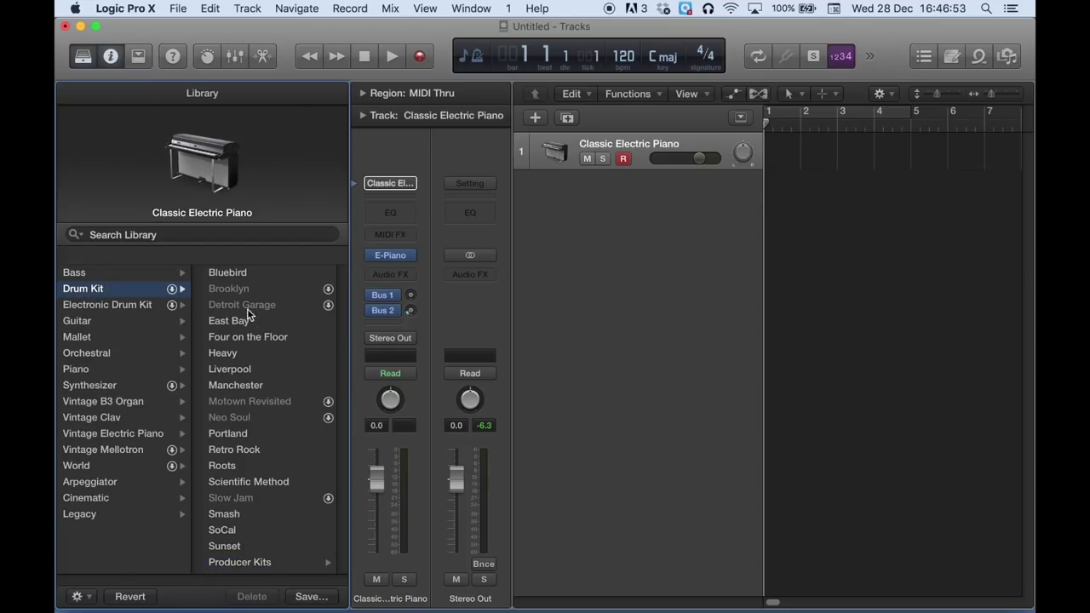
{"action": "left_click", "coordinate": [246, 564]}
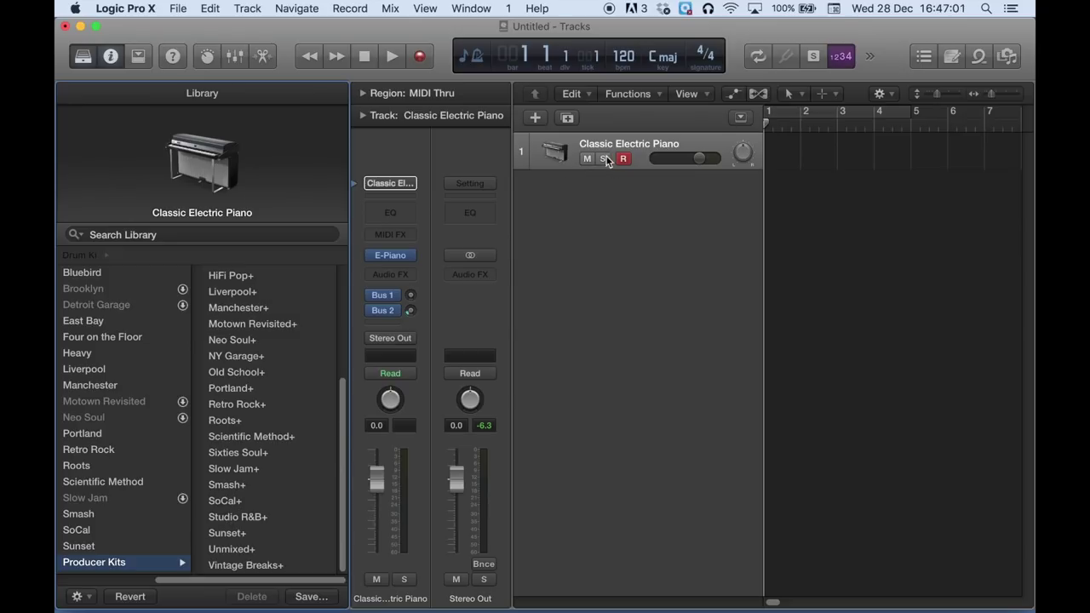
{"action": "left_click", "coordinate": [227, 501]}
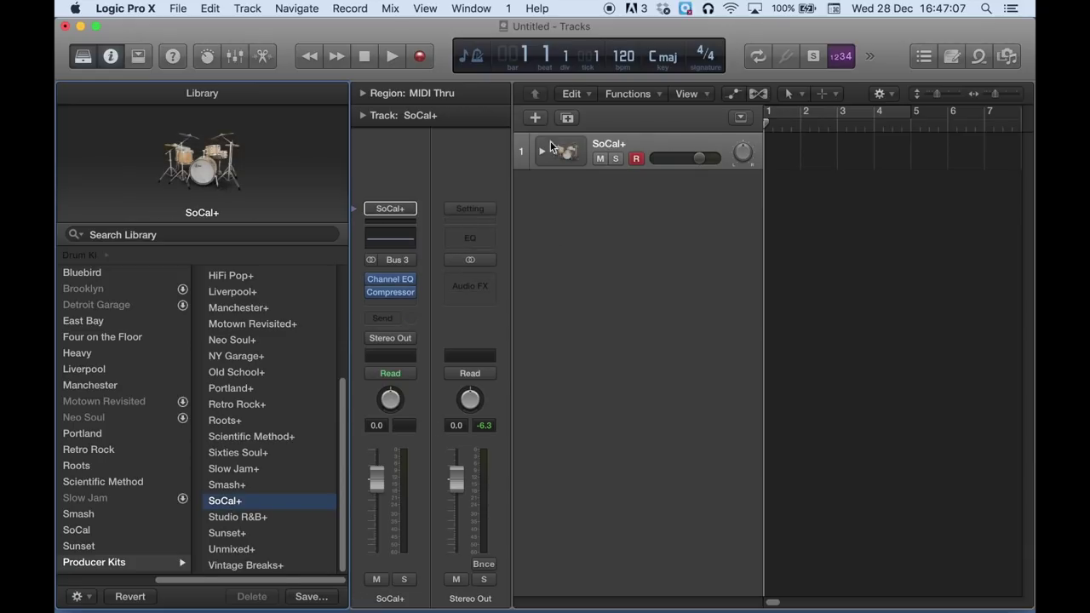
Expand the SoCal+ track stack to list its drum sub-tracks
{"action": "left_click", "coordinate": [542, 153]}
{"action": "left_click", "coordinate": [542, 153]}
{"action": "left_click", "coordinate": [543, 154]}
{"action": "left_click", "coordinate": [543, 154]}
{"action": "left_click", "coordinate": [543, 154]}
{"action": "left_click", "coordinate": [543, 154]}
{"action": "left_click", "coordinate": [543, 154]}
{"action": "scroll", "coordinate": [554, 238], "scroll_direction": "down", "scroll_amount": 2}
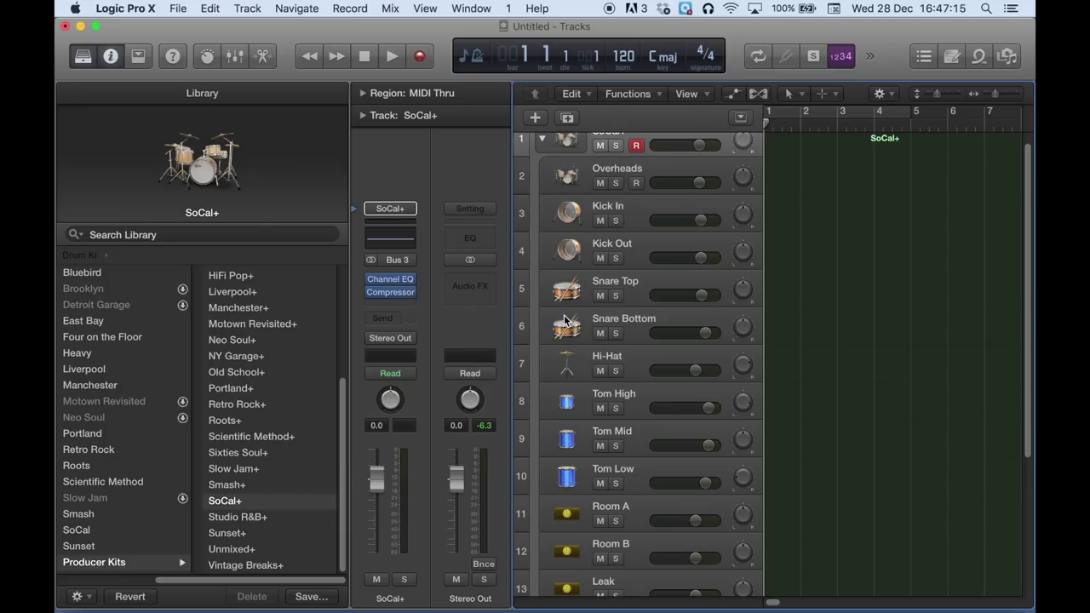
{"action": "scroll", "coordinate": [573, 328], "scroll_direction": "down", "scroll_amount": 3}
{"action": "scroll", "coordinate": [596, 366], "scroll_direction": "up", "scroll_amount": 4}
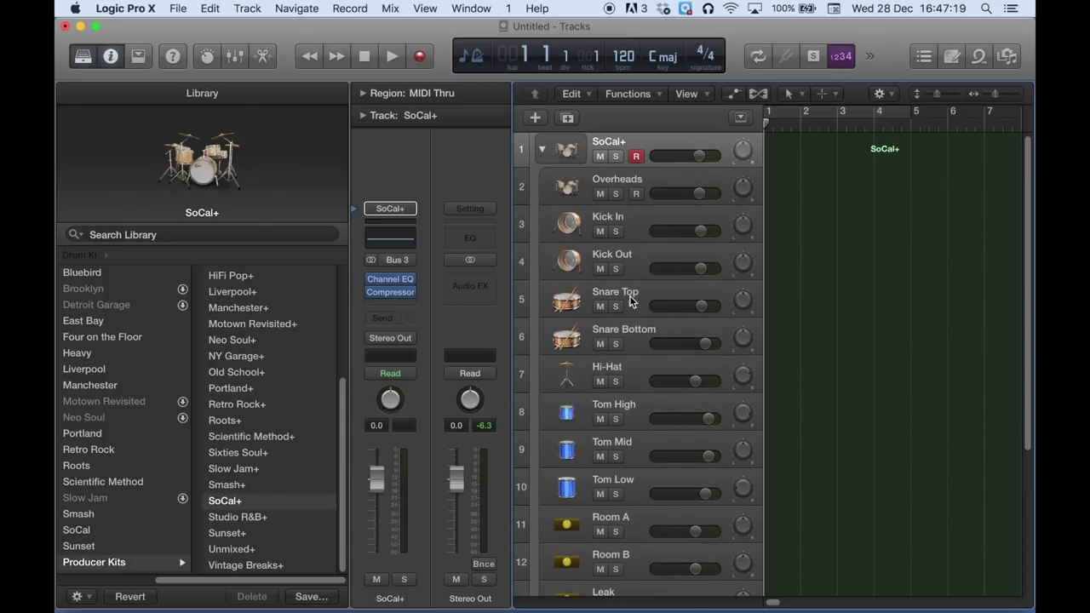
{"action": "scroll", "coordinate": [676, 213], "scroll_direction": "up", "scroll_amount": 1}
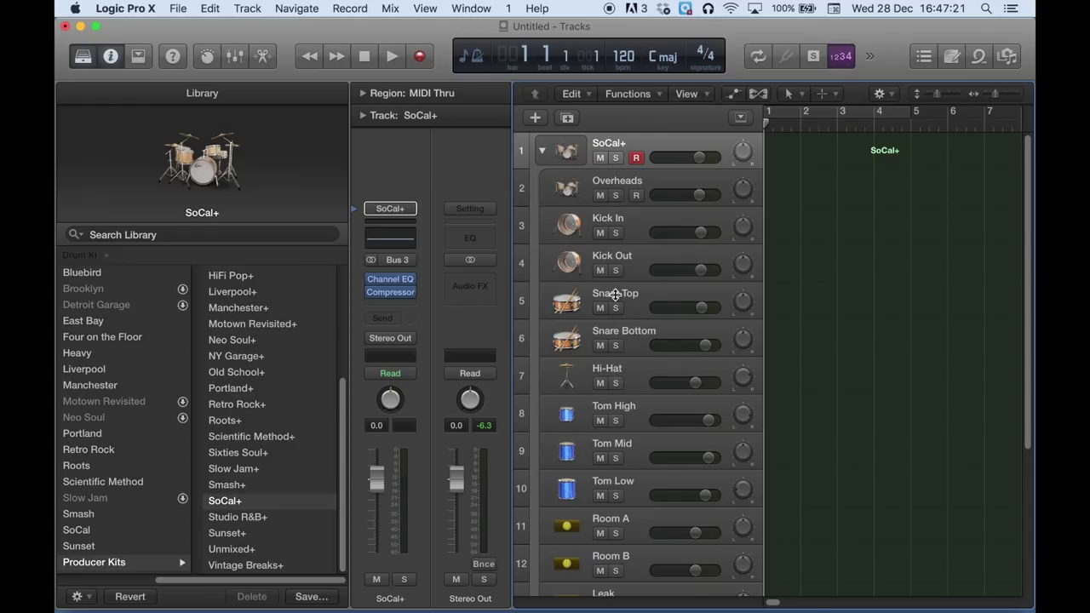
Select Snare Top, browse an insert slot's effects without adding any, then select Overheads
{"action": "left_click", "coordinate": [613, 295]}
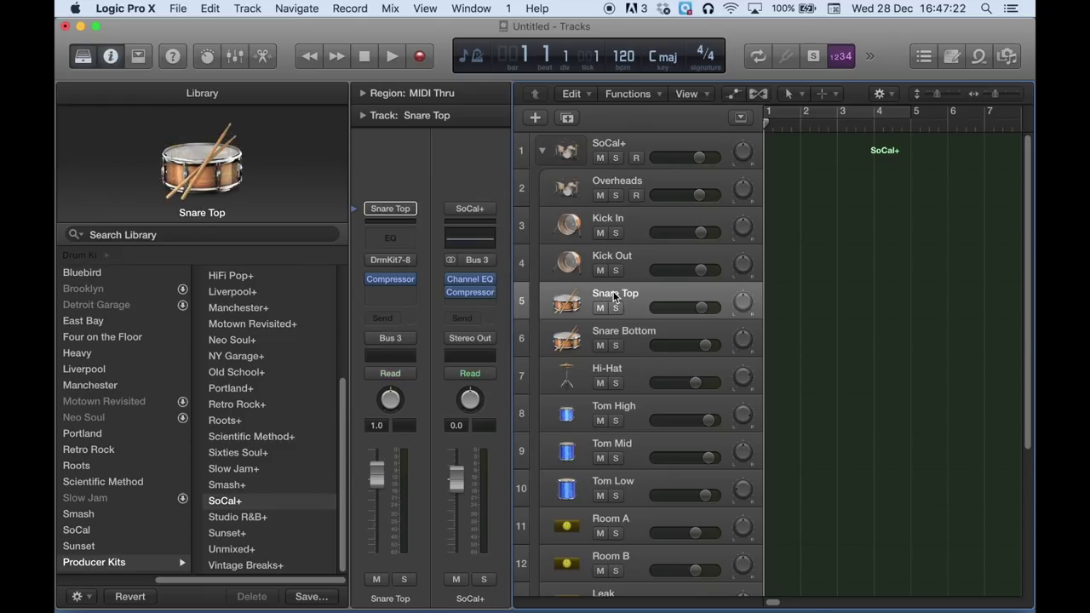
{"action": "left_click", "coordinate": [409, 289]}
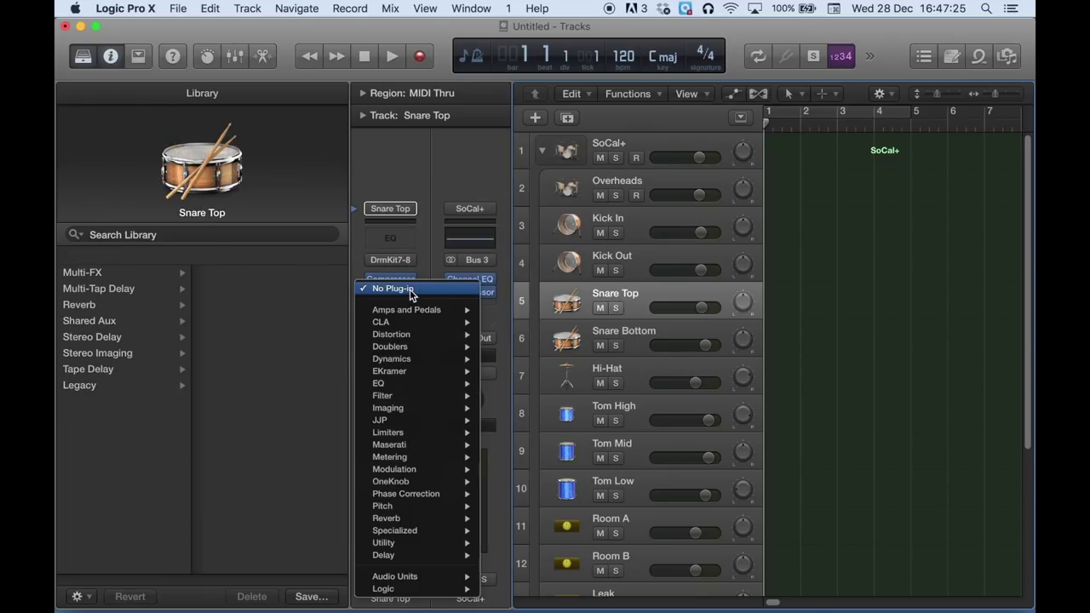
{"action": "mouse_move", "coordinate": [415, 337]}
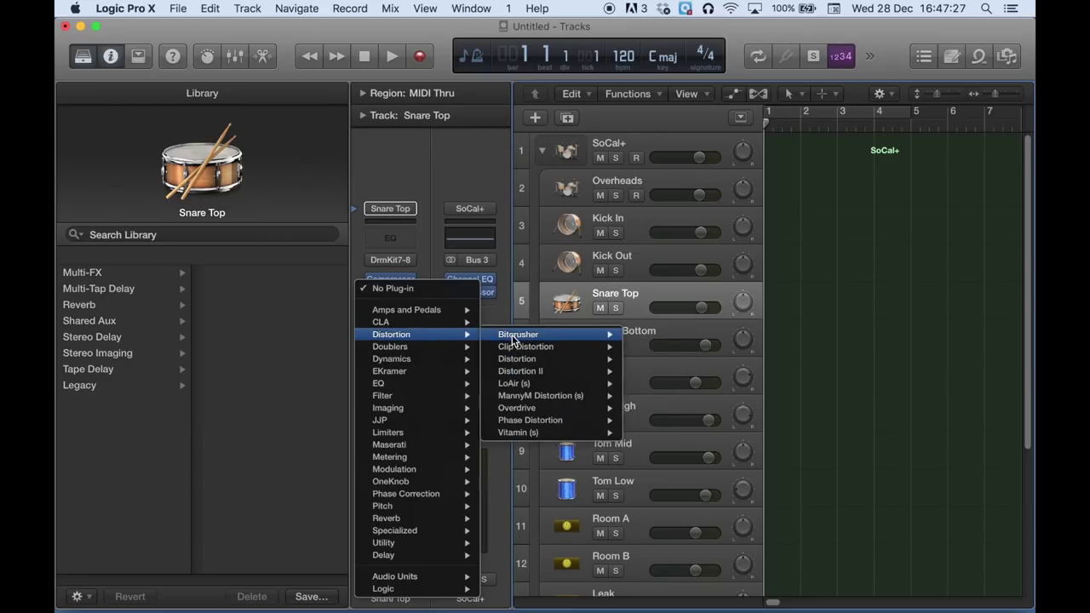
{"action": "mouse_move", "coordinate": [522, 362]}
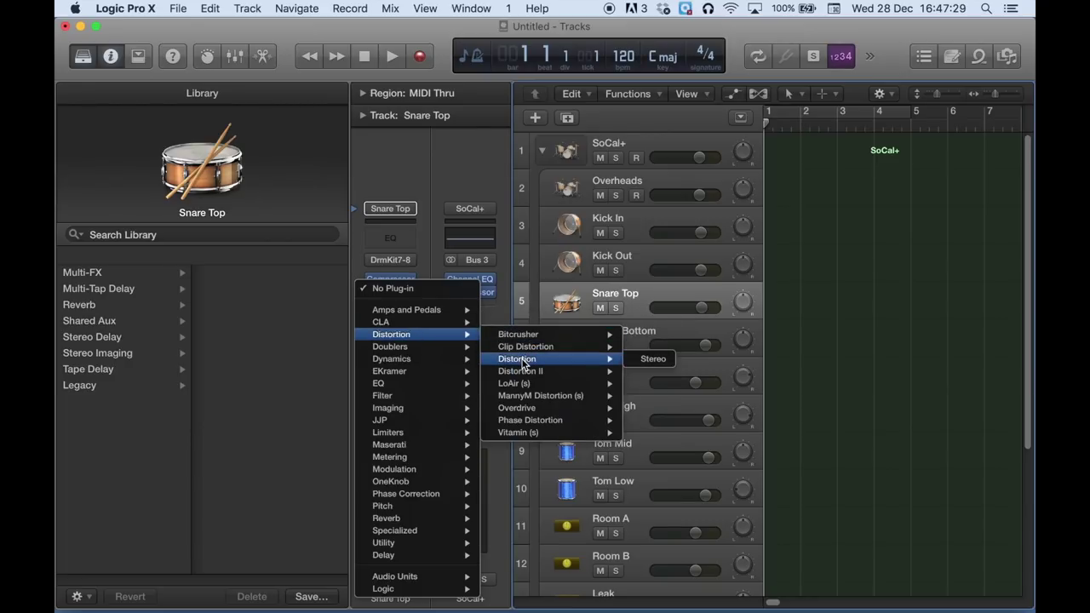
{"action": "left_click", "coordinate": [614, 414]}
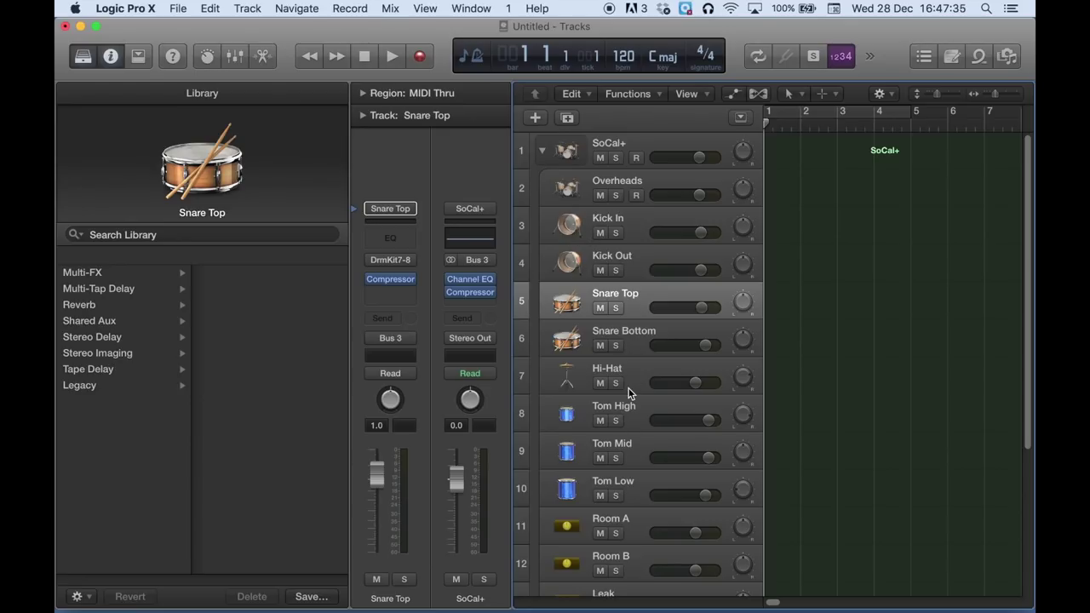
{"action": "scroll", "coordinate": [632, 389], "scroll_direction": "down", "scroll_amount": 2}
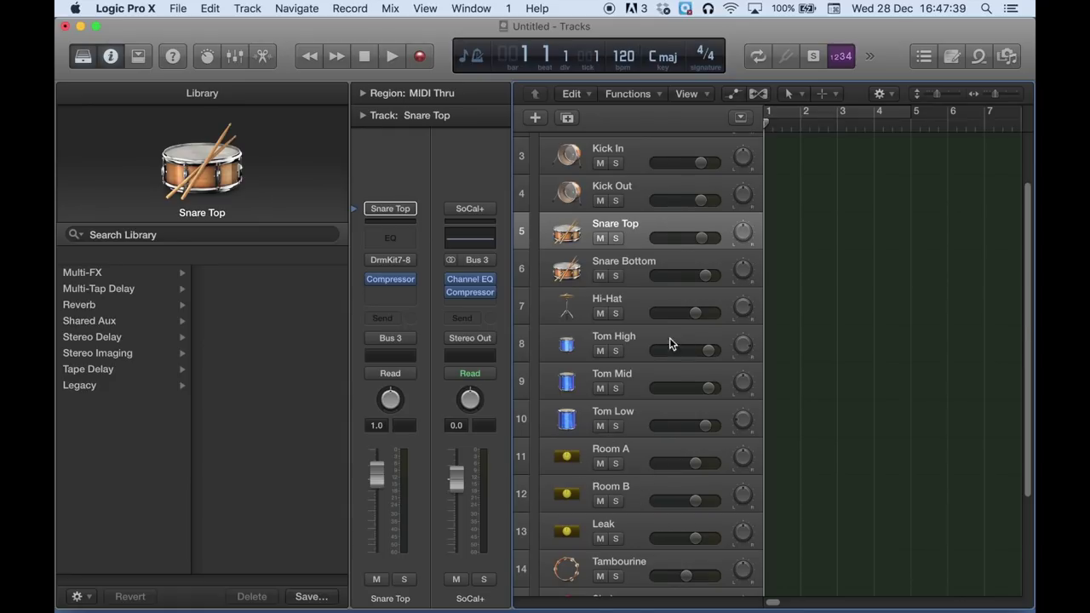
{"action": "scroll", "coordinate": [638, 375], "scroll_direction": "down", "scroll_amount": 2}
{"action": "scroll", "coordinate": [615, 366], "scroll_direction": "down", "scroll_amount": 2}
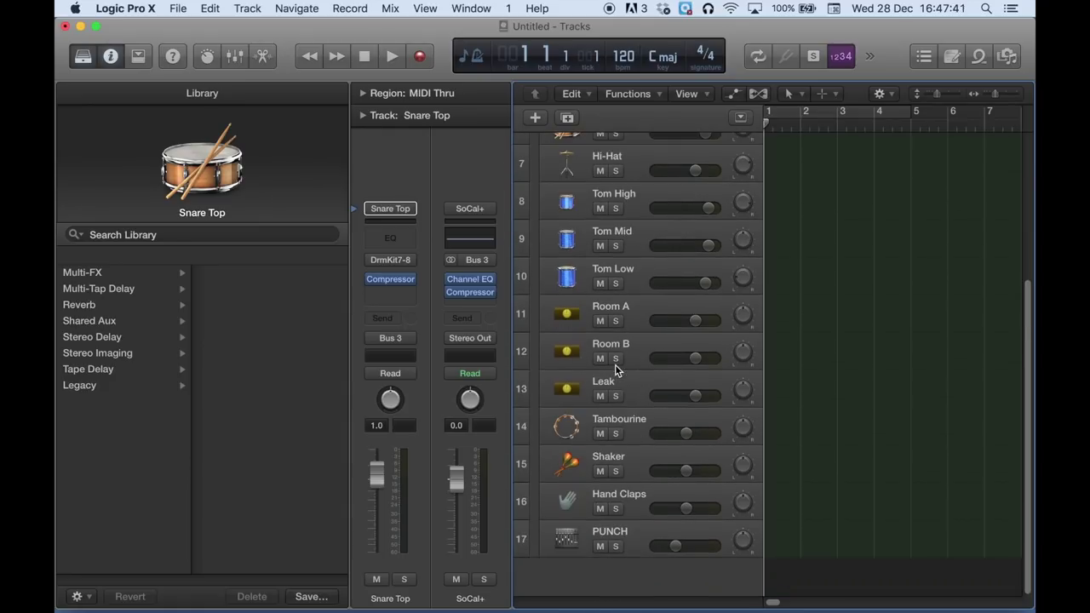
{"action": "scroll", "coordinate": [640, 479], "scroll_direction": "up", "scroll_amount": 5}
{"action": "scroll", "coordinate": [630, 413], "scroll_direction": "up", "scroll_amount": 1}
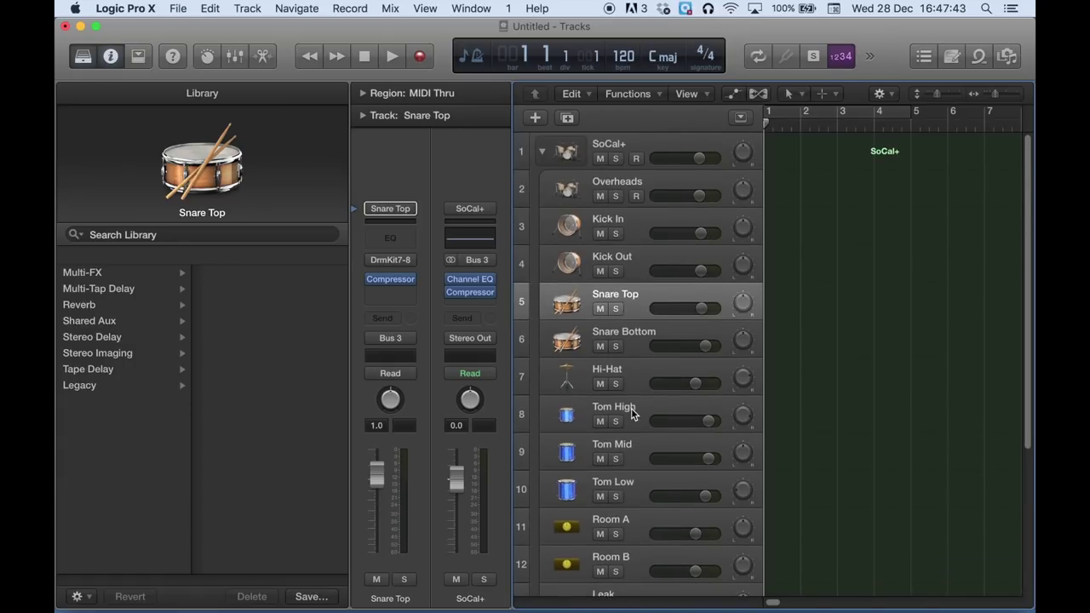
{"action": "left_click", "coordinate": [615, 186]}
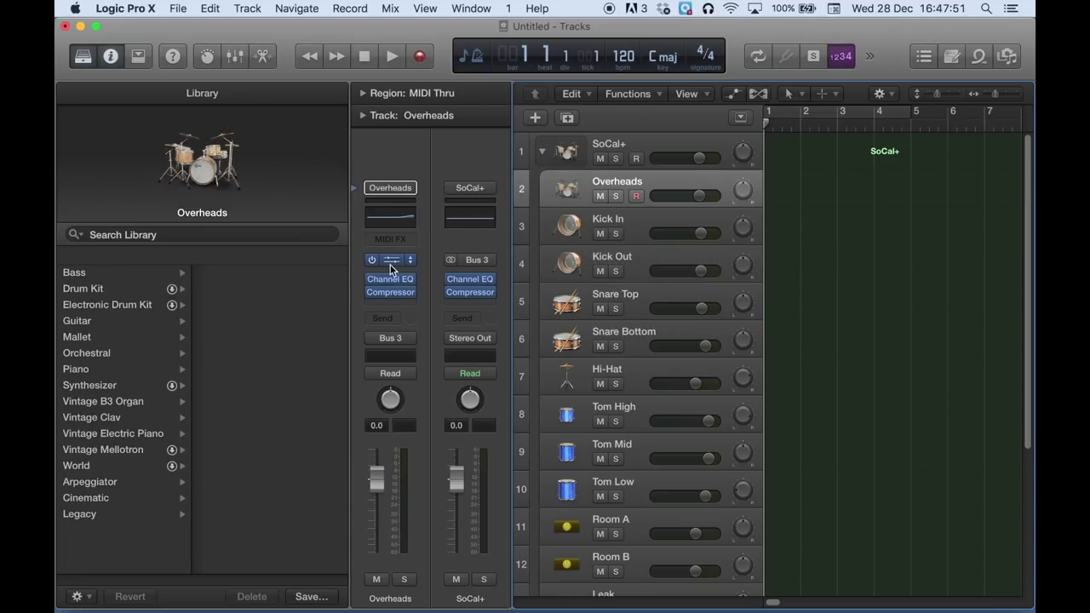
Set the Overheads track's Drum Kit Designer Input Mapping to V-Drum and close the plugin
{"action": "left_click", "coordinate": [596, 220]}
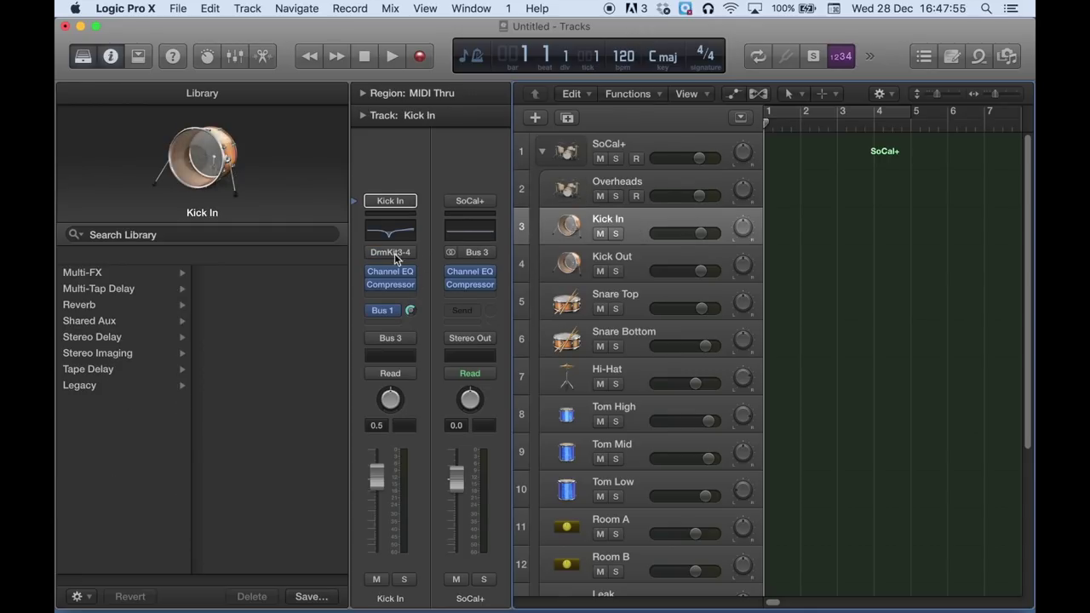
{"action": "left_click", "coordinate": [594, 184]}
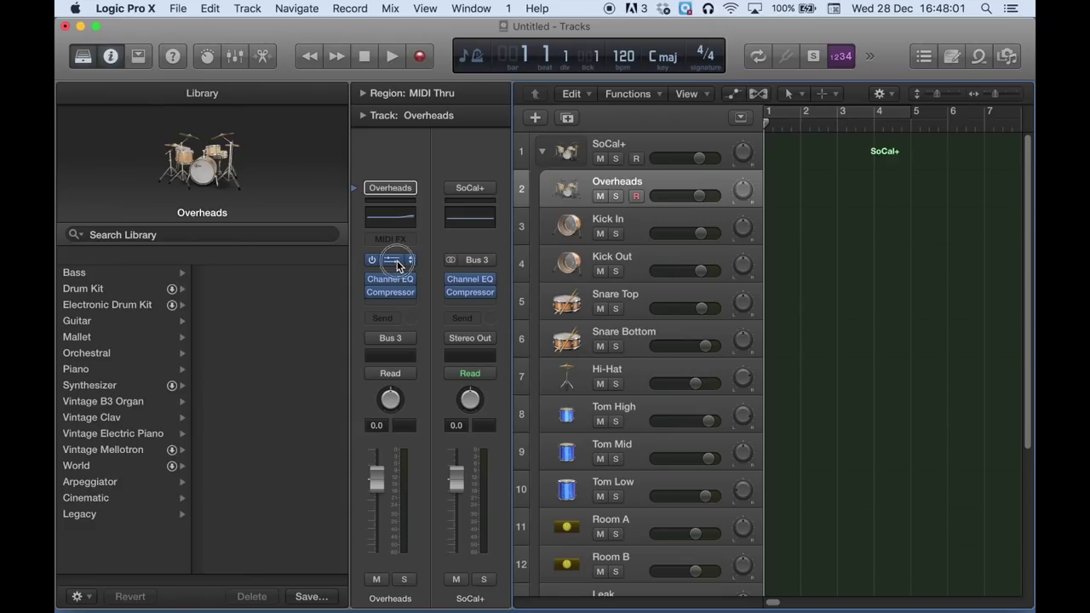
{"action": "left_click", "coordinate": [394, 262]}
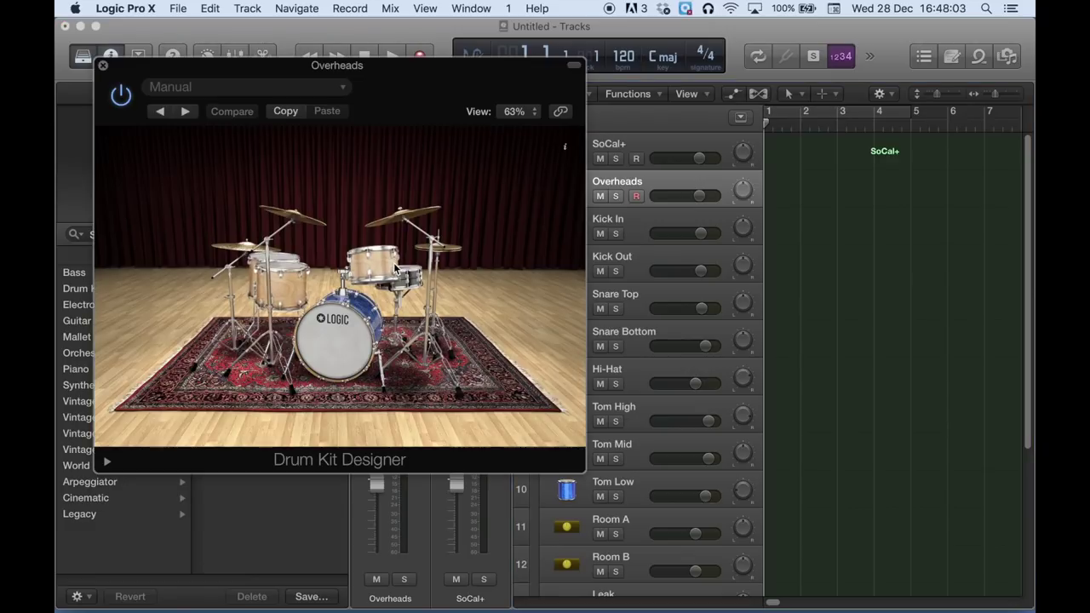
{"action": "left_click_drag", "start_coordinate": [414, 68], "coordinate": [474, 30]}
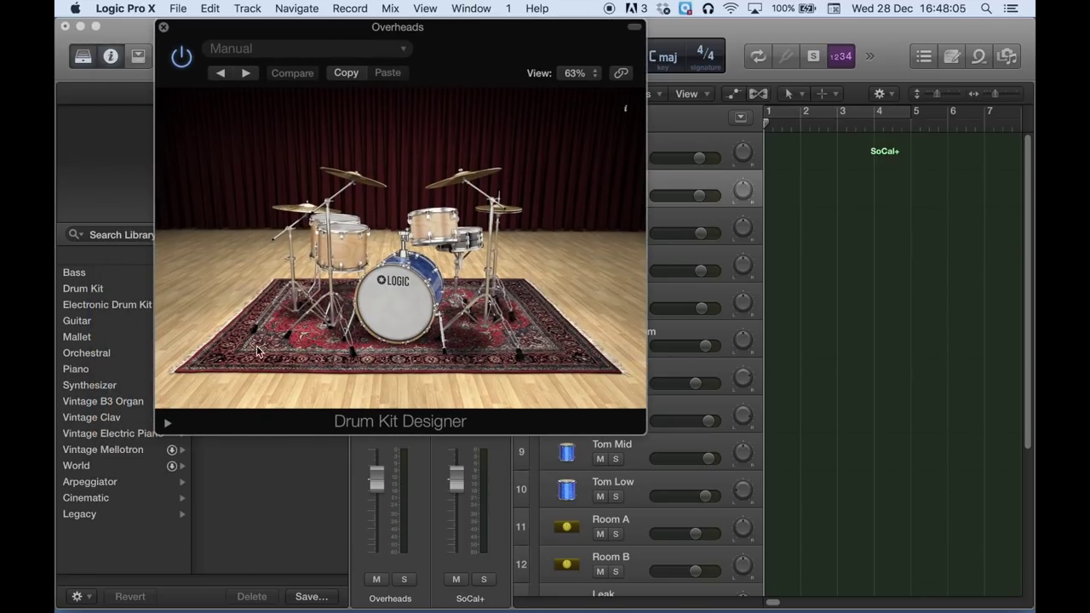
{"action": "left_click", "coordinate": [168, 424]}
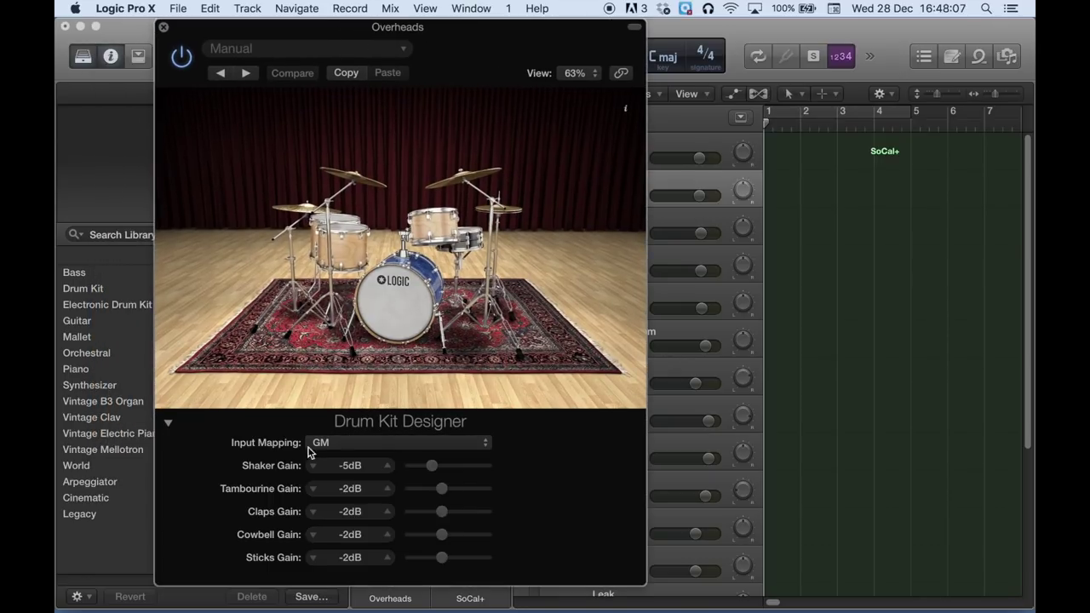
{"action": "left_click", "coordinate": [344, 446]}
{"action": "left_click", "coordinate": [345, 464]}
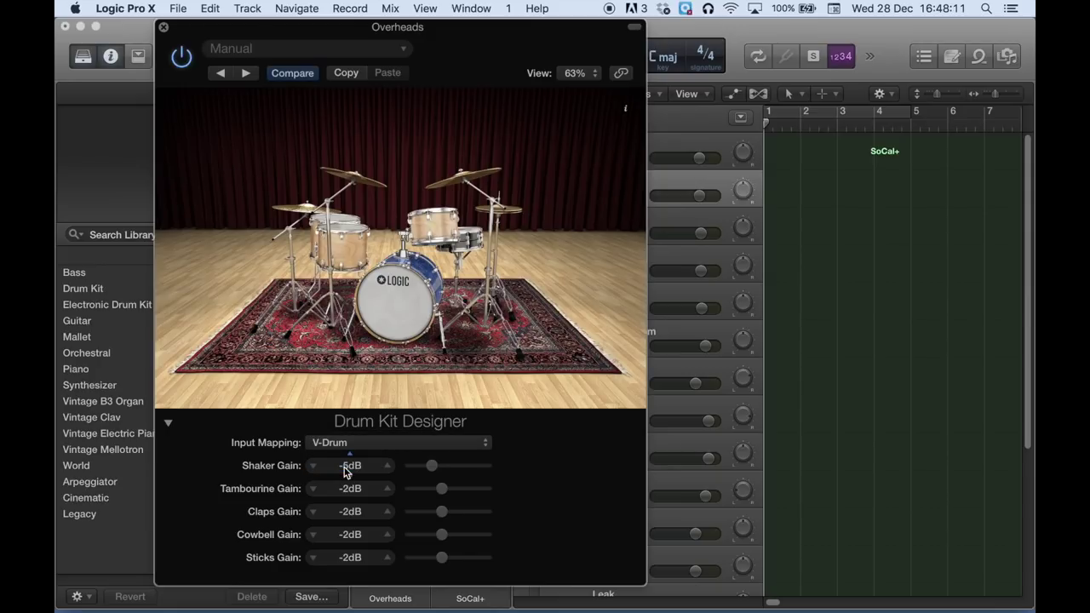
{"action": "left_click", "coordinate": [164, 30]}
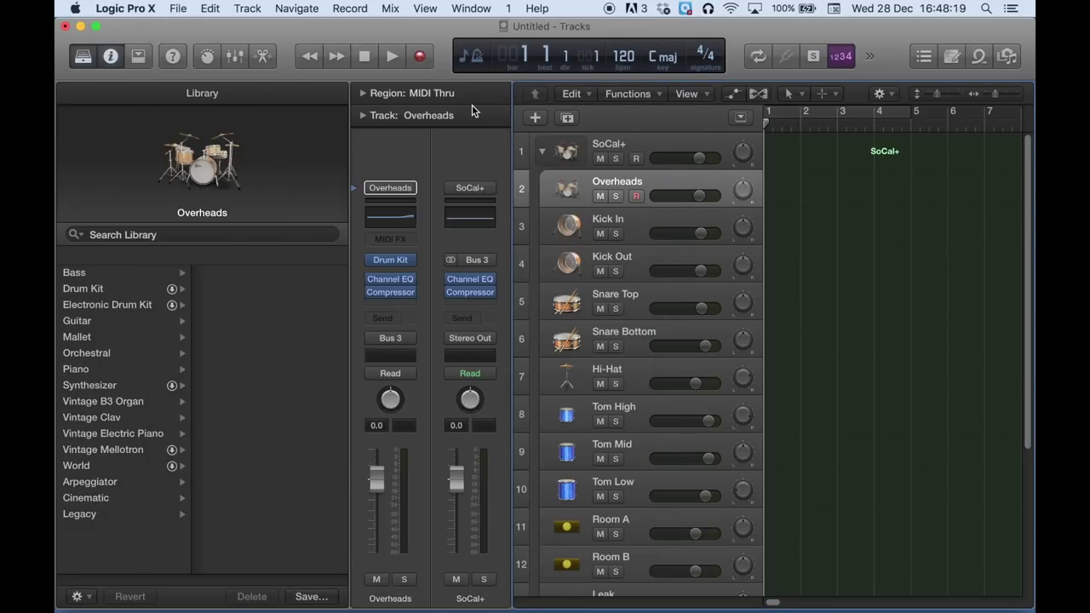
Record-enable the SoCal+ drum stack using its R button
{"action": "left_click", "coordinate": [635, 158]}
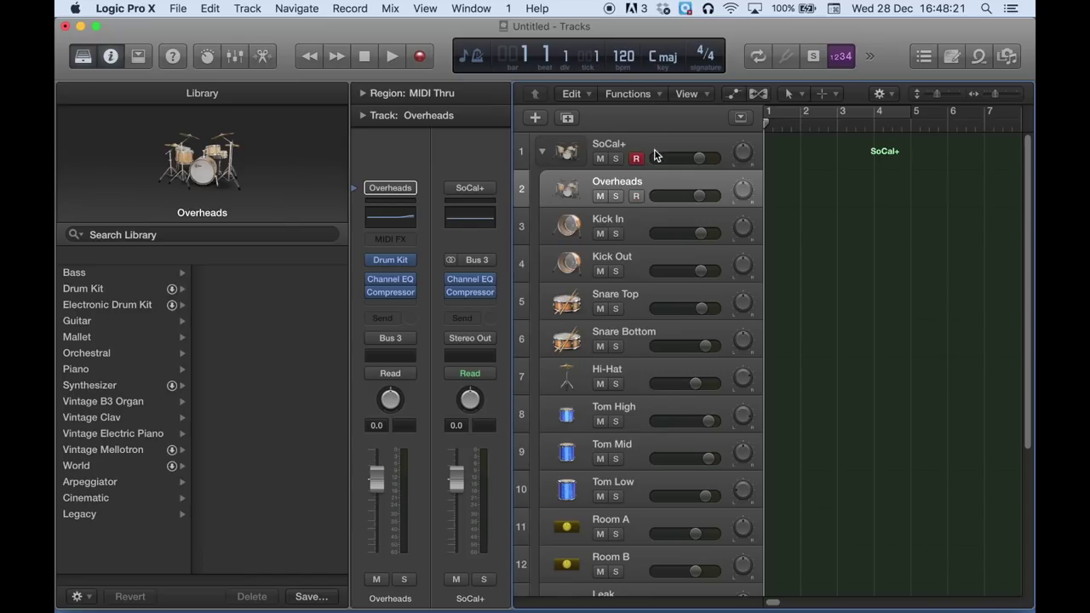